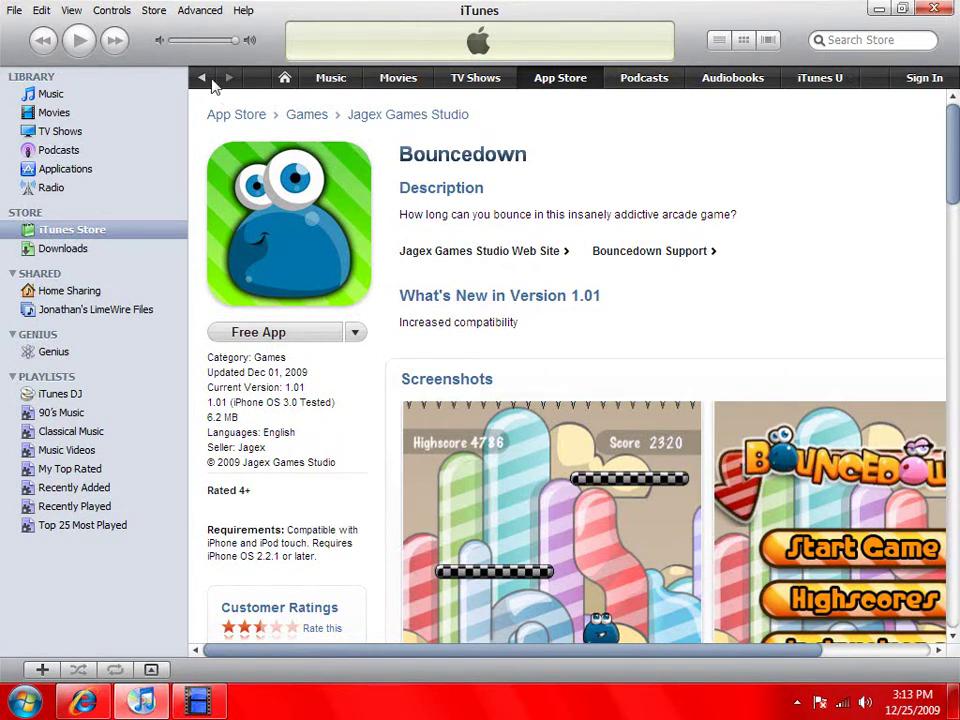
Return from the Bouncedown page to the iTunes Store front page
click(200, 79)
click(60, 237)
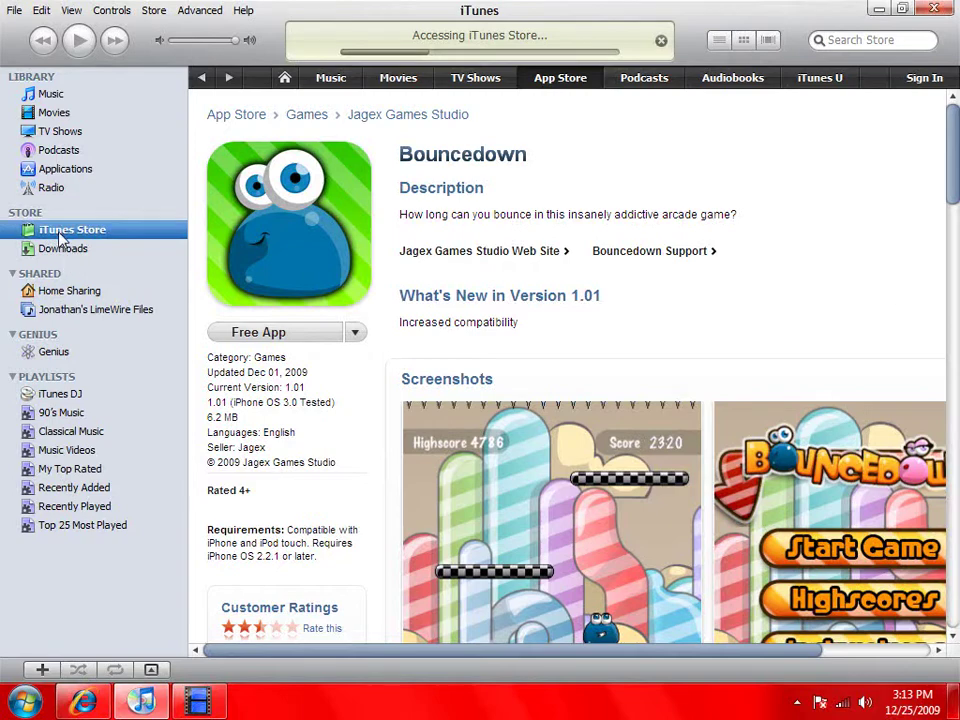
key(Home)
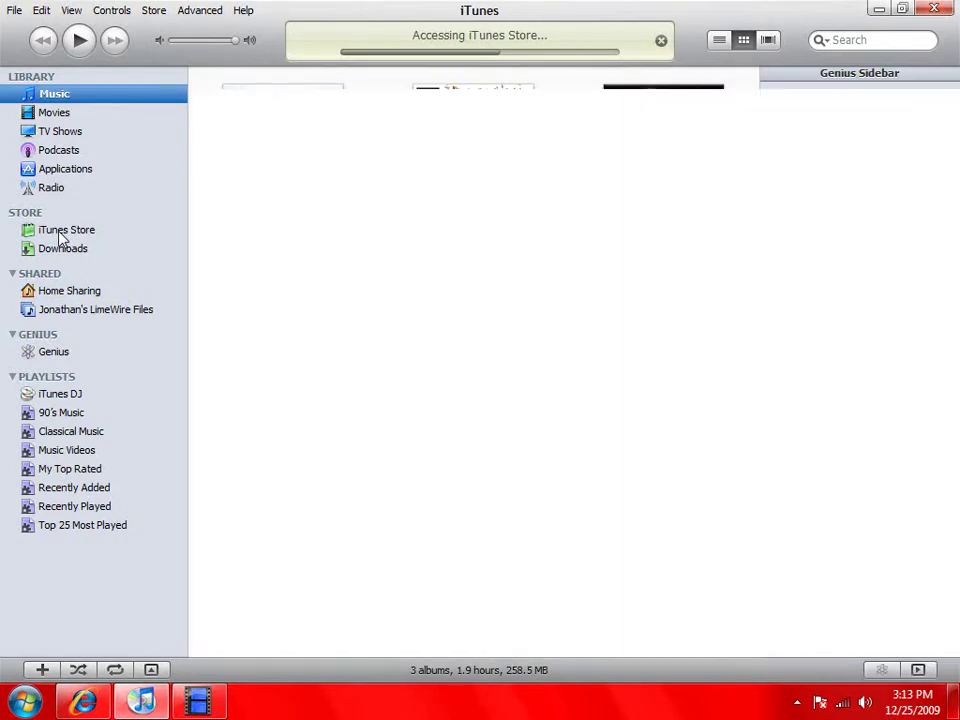
click(62, 231)
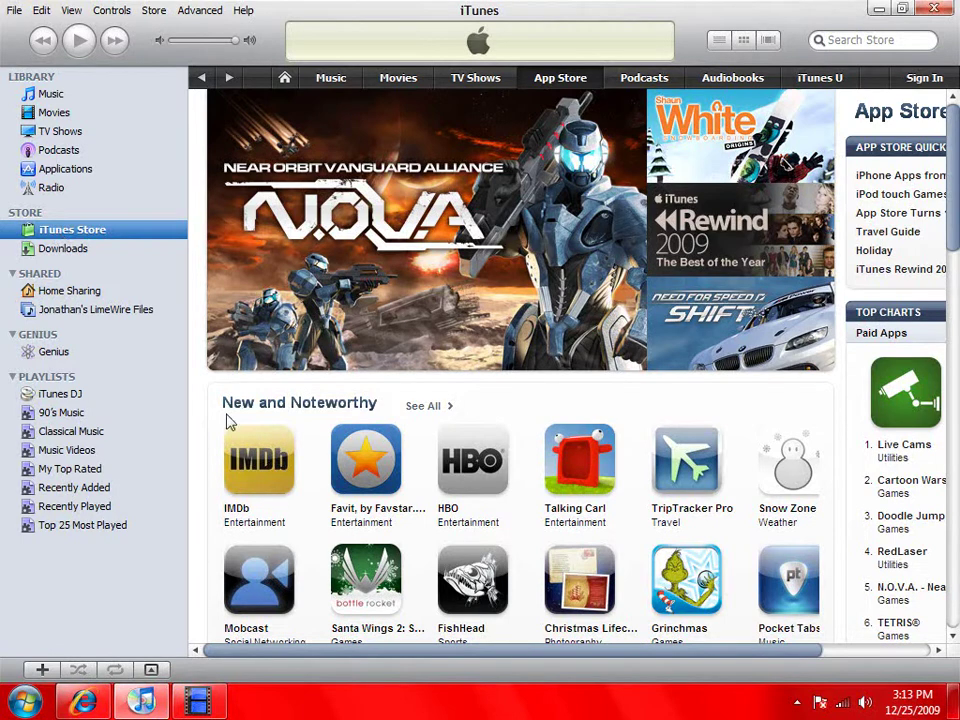
Switch to the App Store page and scroll to the Free Apps chart led by Bouncedown
middle_click(218, 383)
scroll(613, 388, right, 3)
click(613, 388)
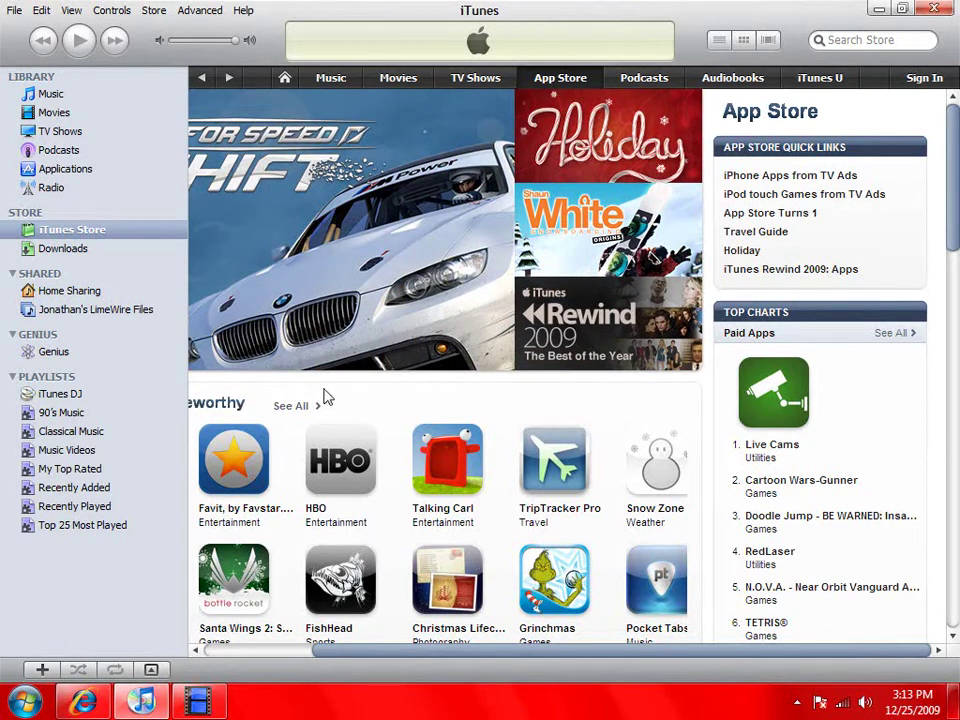
click(557, 82)
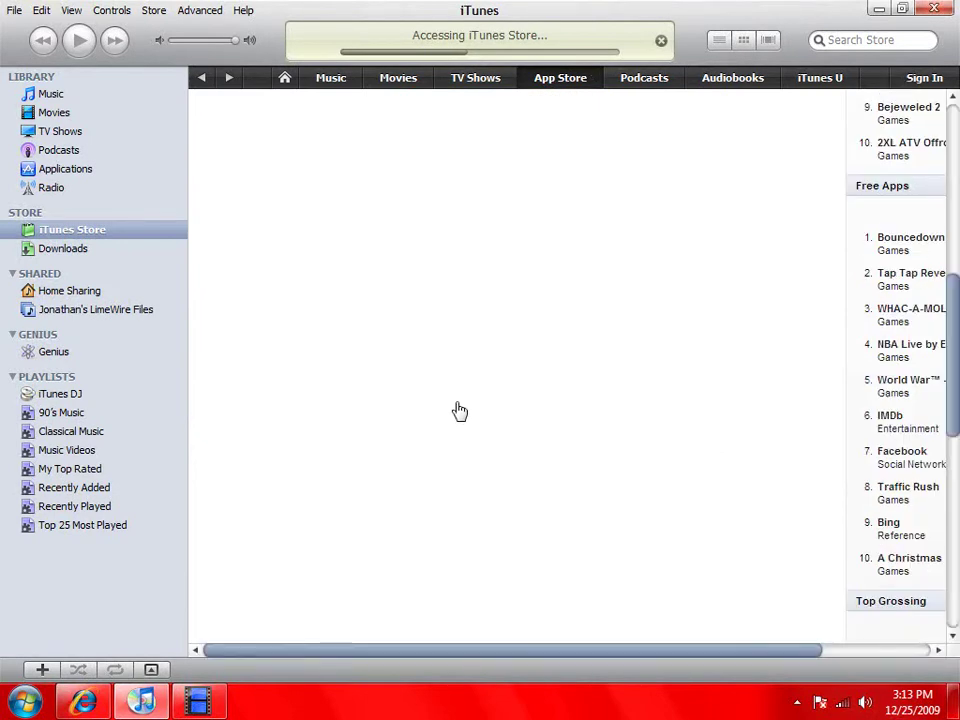
drag(274, 655, 555, 658)
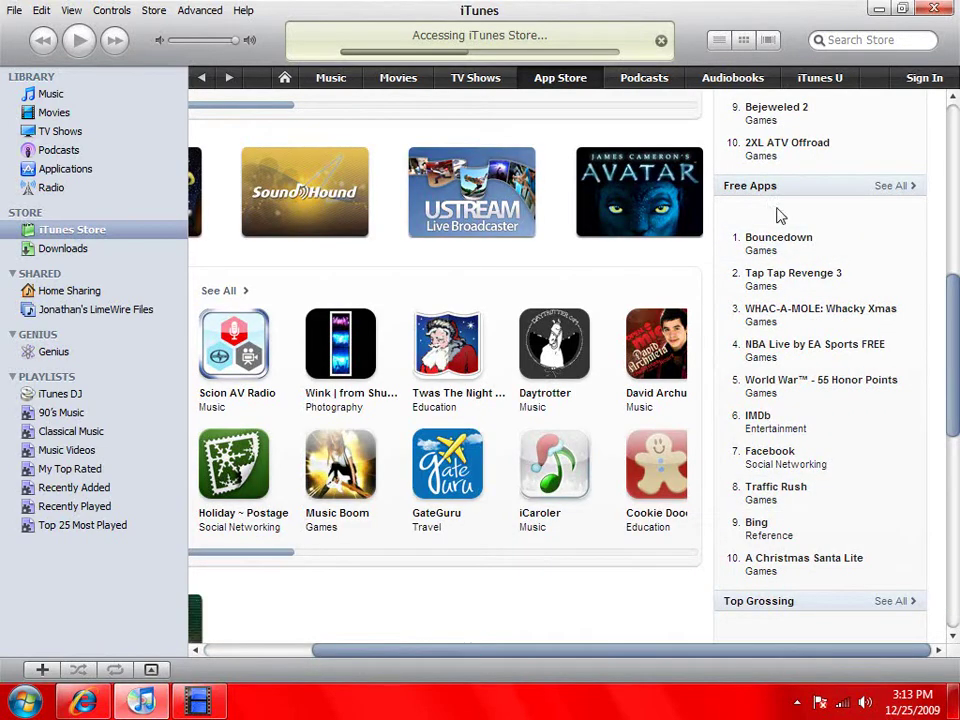
scroll(782, 460, up, 2)
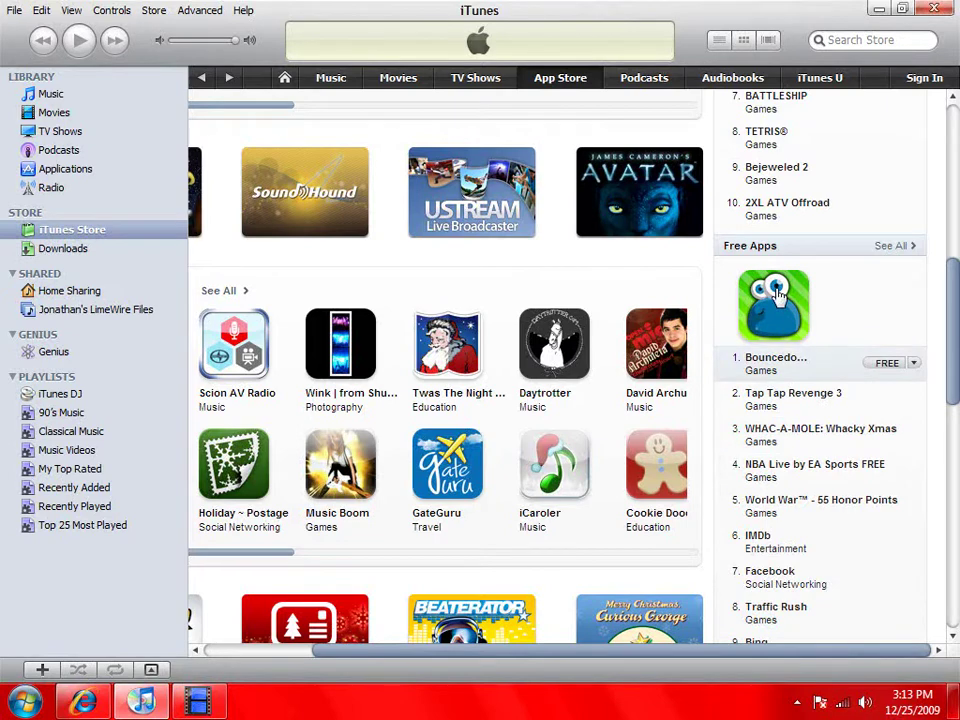
Open Bouncedown from Free Apps, request the free app, and choose Create New Account
click(759, 364)
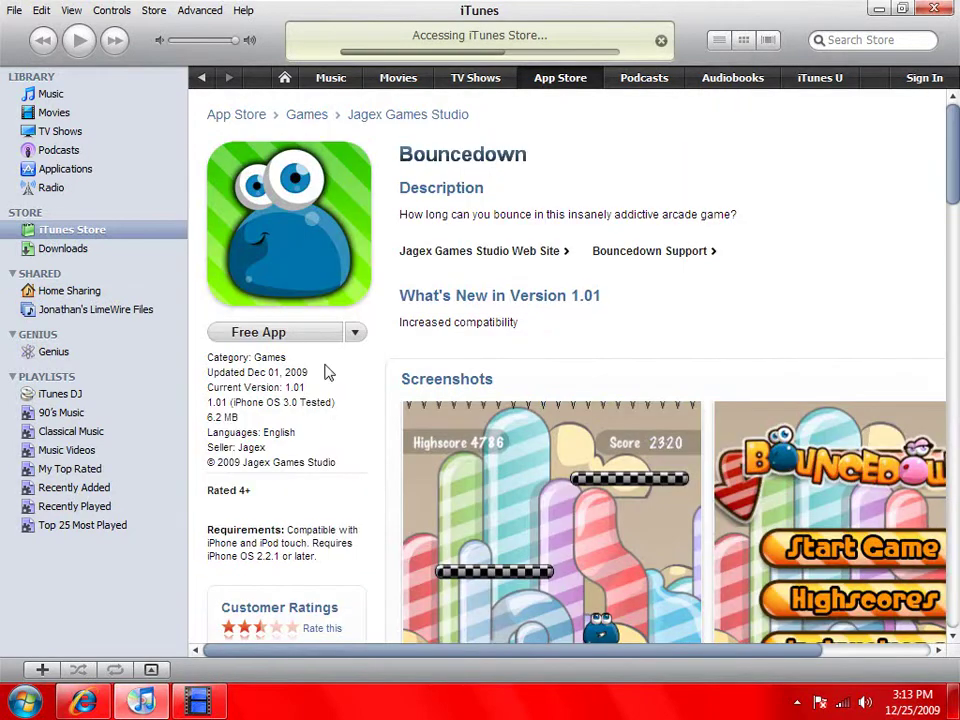
click(280, 332)
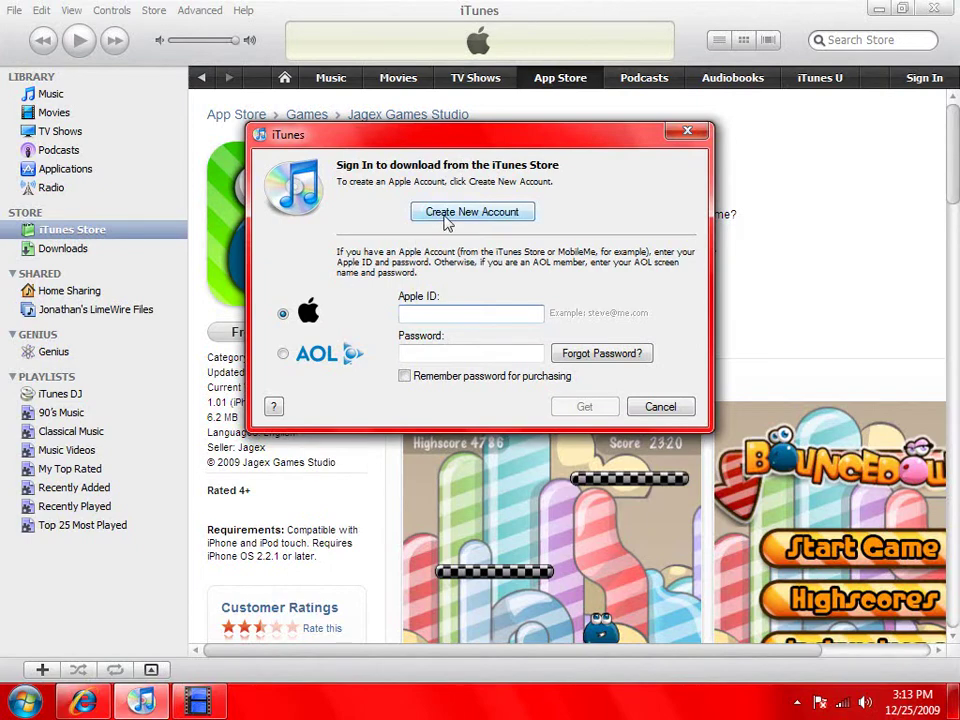
click(447, 216)
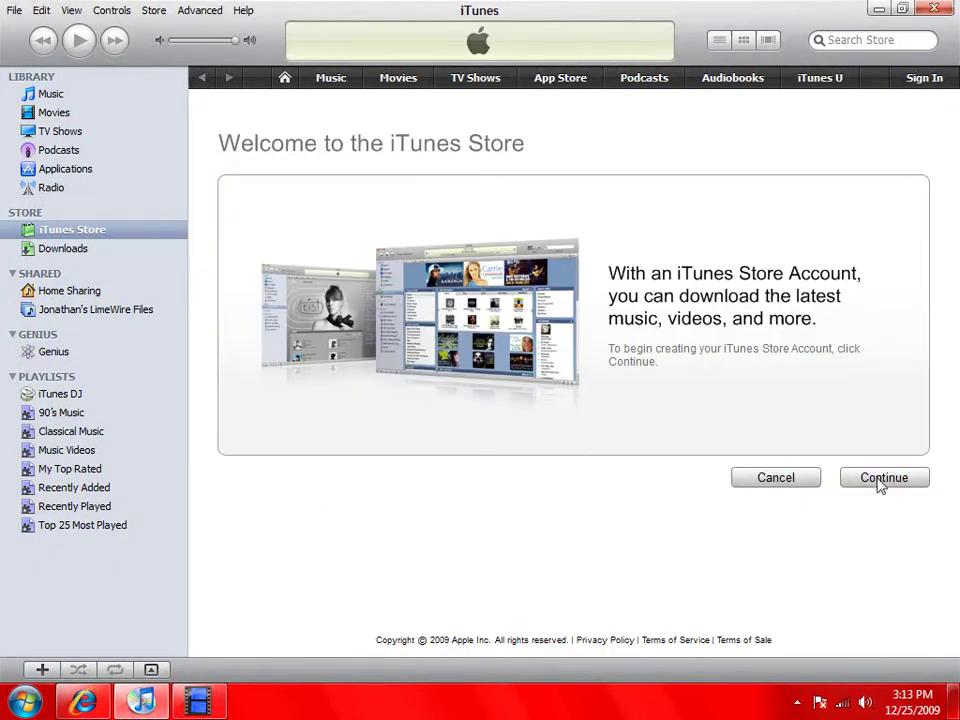
Continue to the Terms & Conditions page, then browse the File, View, Controls, Advanced and Help menus
click(893, 484)
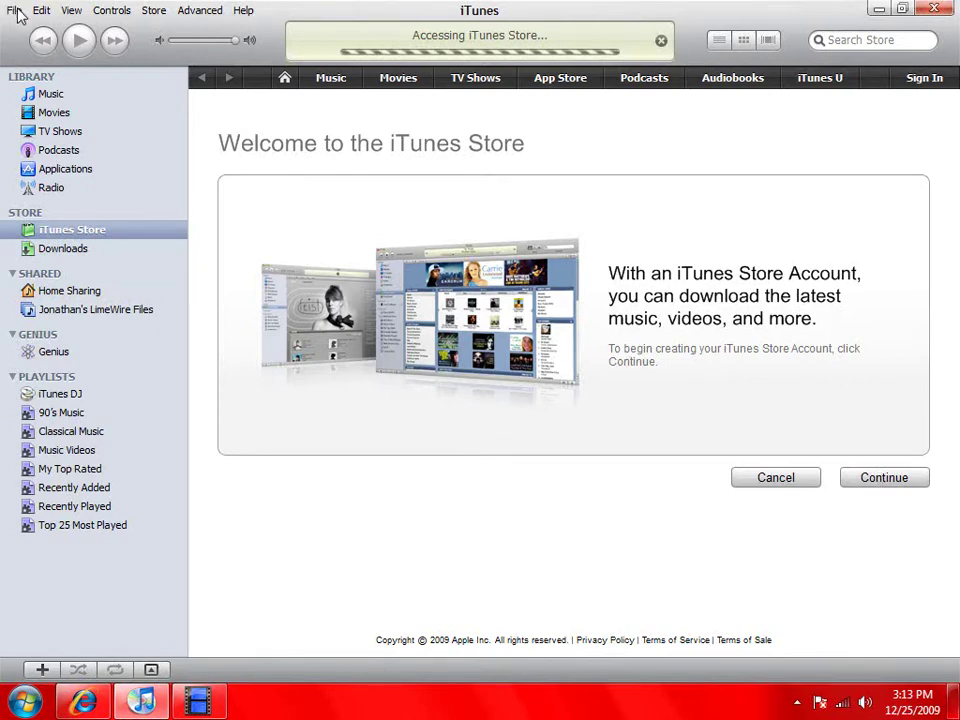
click(15, 11)
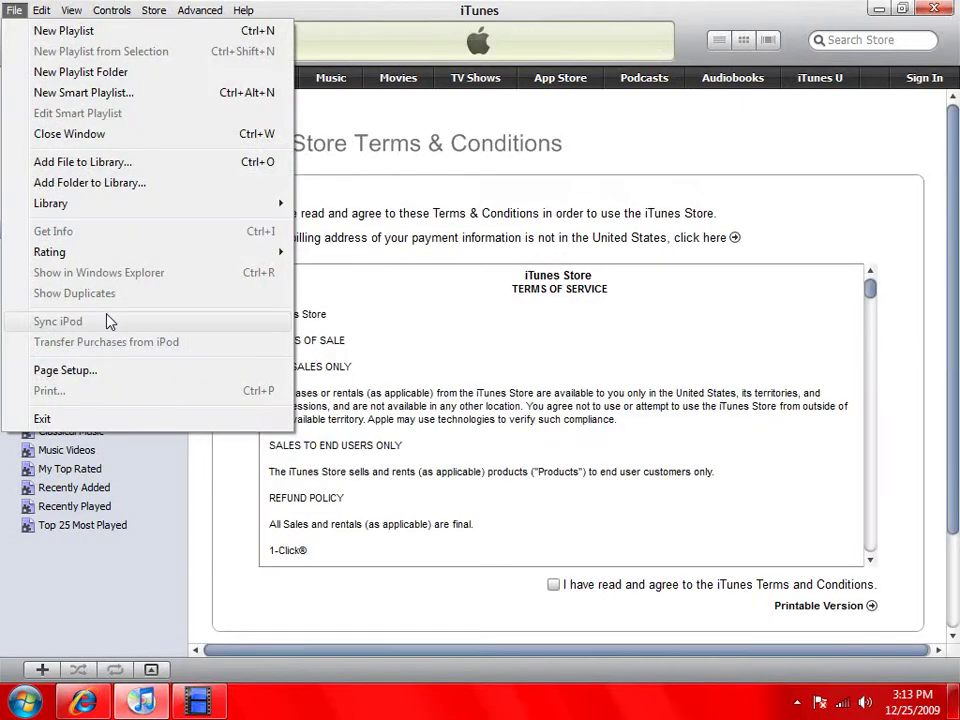
click(15, 11)
click(71, 11)
click(112, 10)
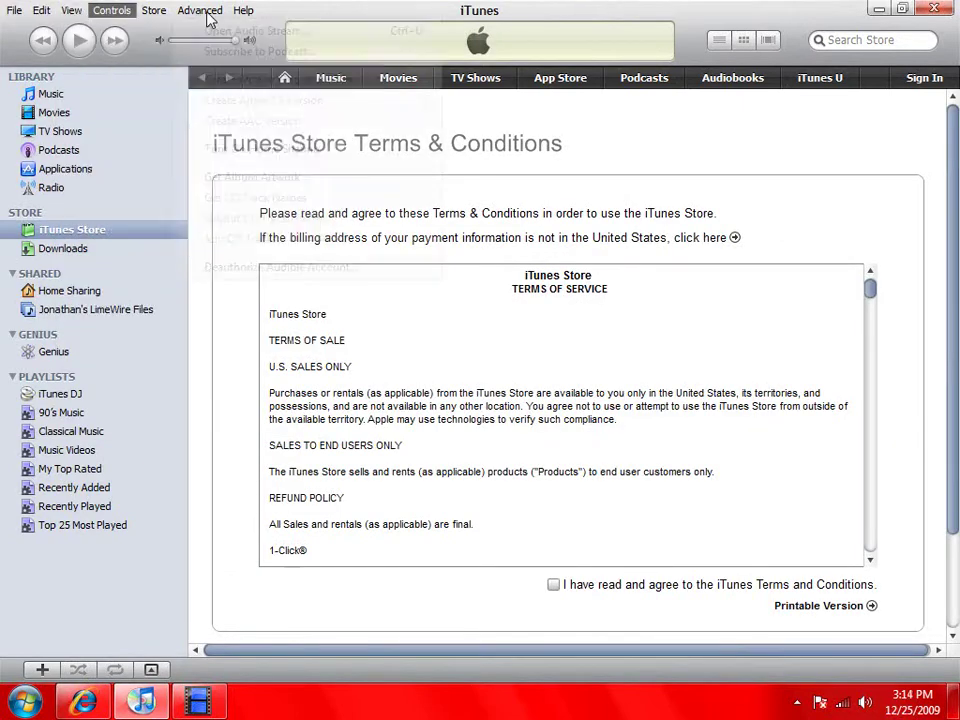
click(199, 10)
click(190, 10)
click(243, 10)
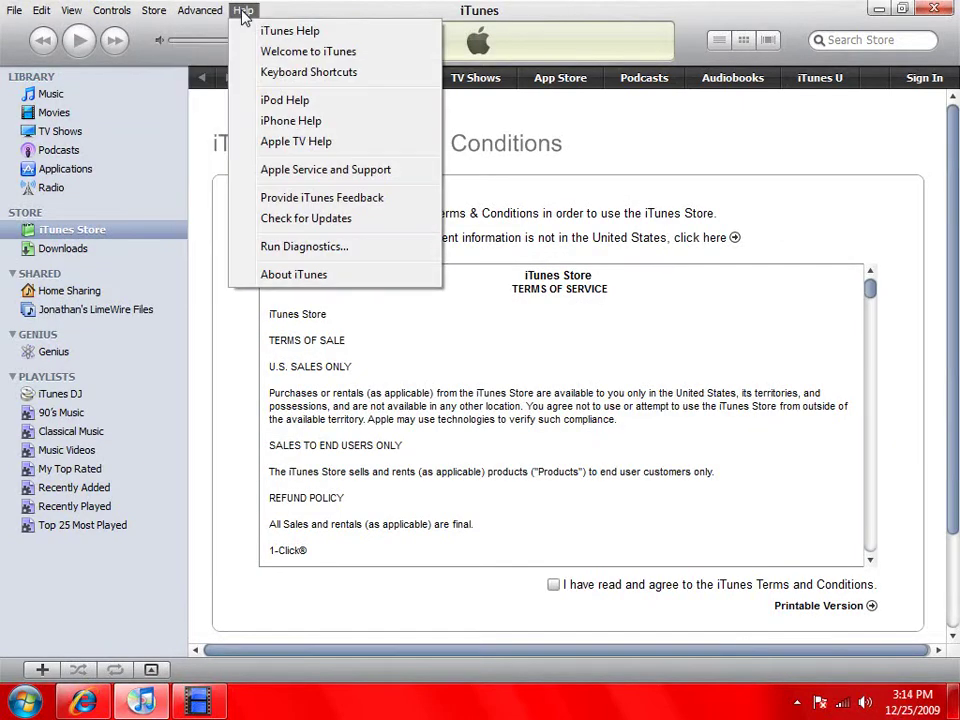
click(214, 41)
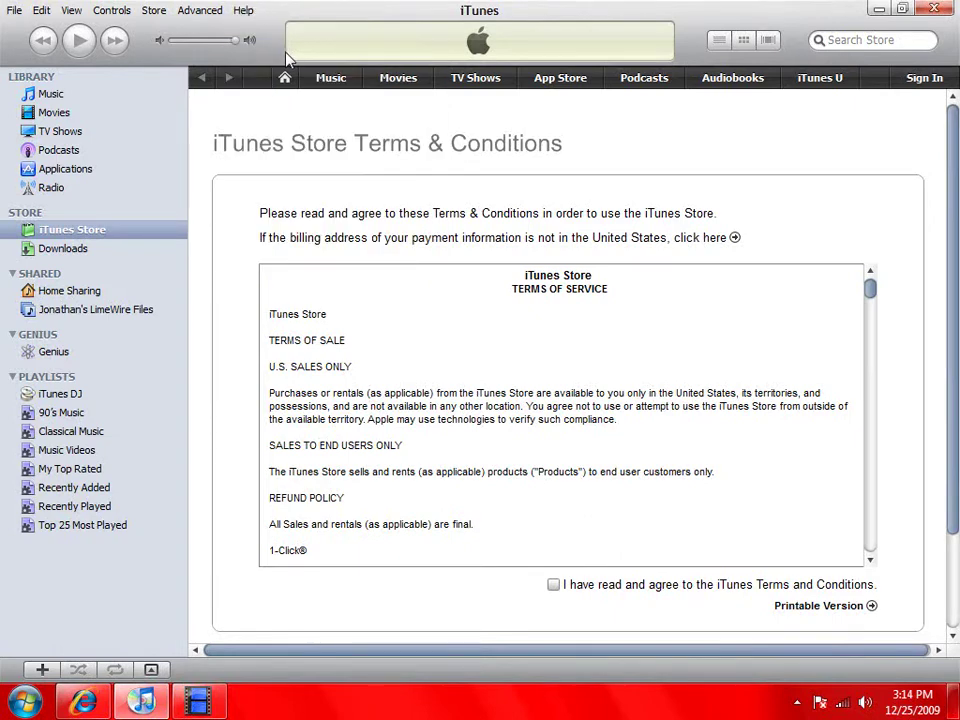
scroll(868, 302, down, 1)
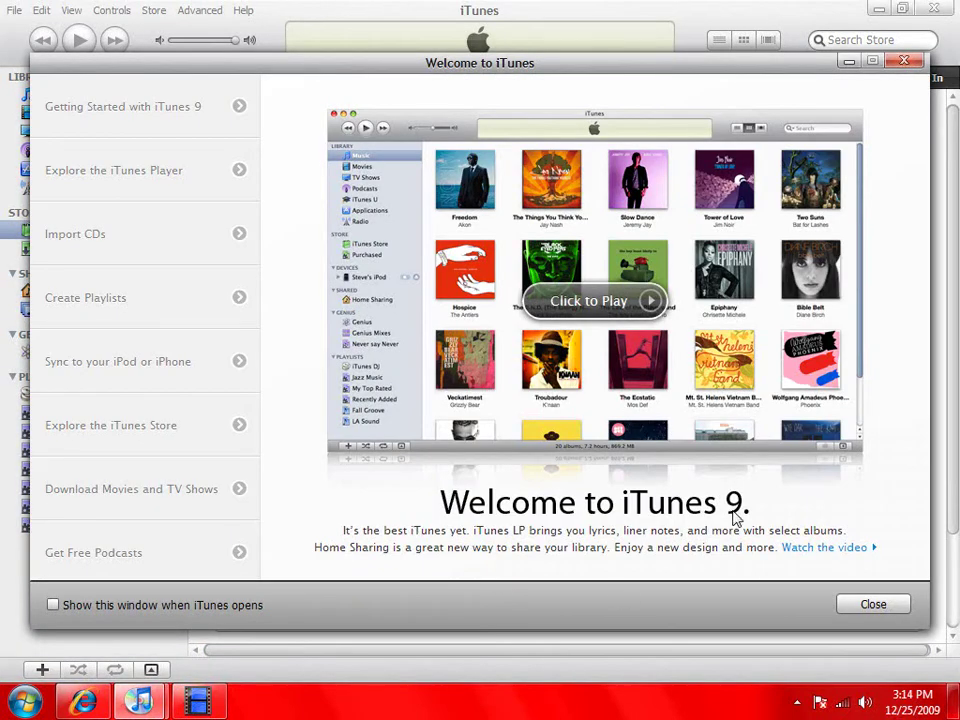
click(868, 605)
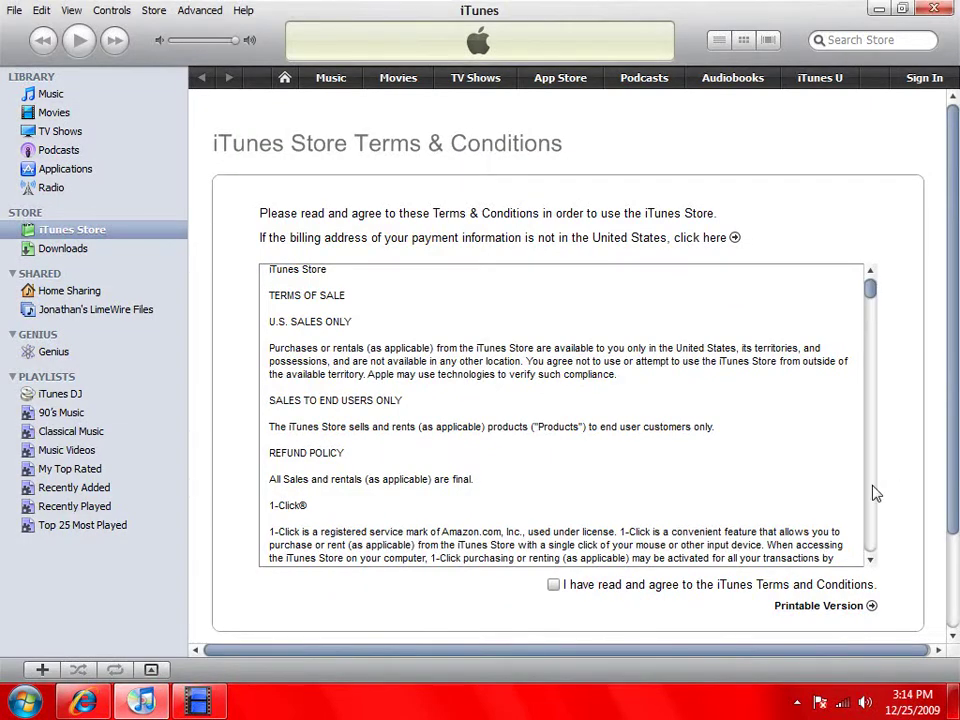
Agree to the Store Terms & Conditions and continue to the blank account form's Email Address field
drag(872, 492, 870, 548)
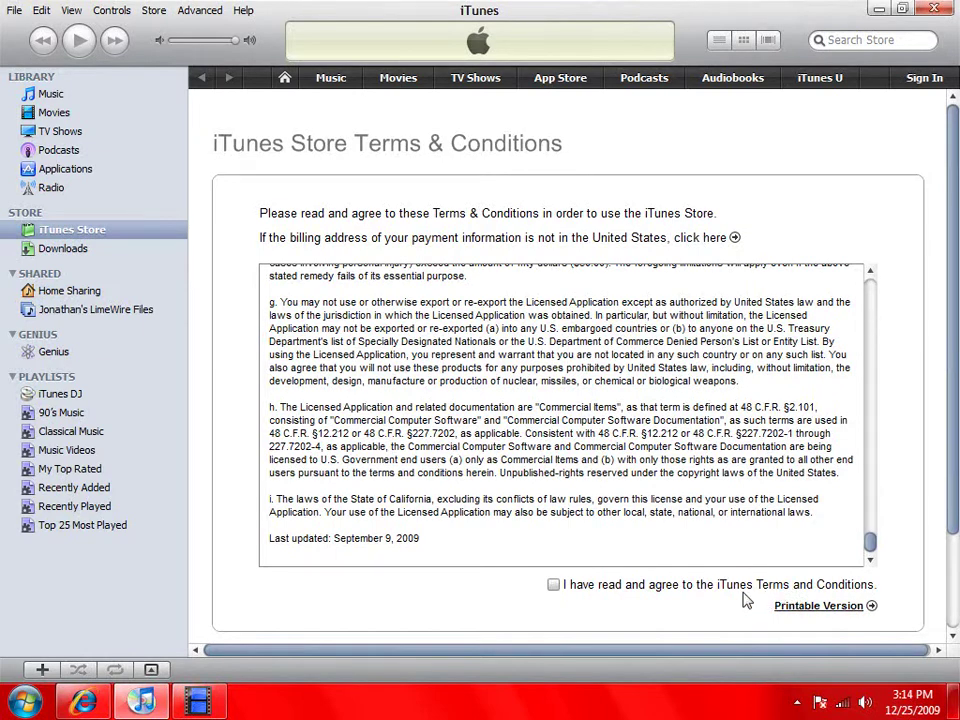
click(553, 584)
scroll(744, 600, down, 2)
click(879, 537)
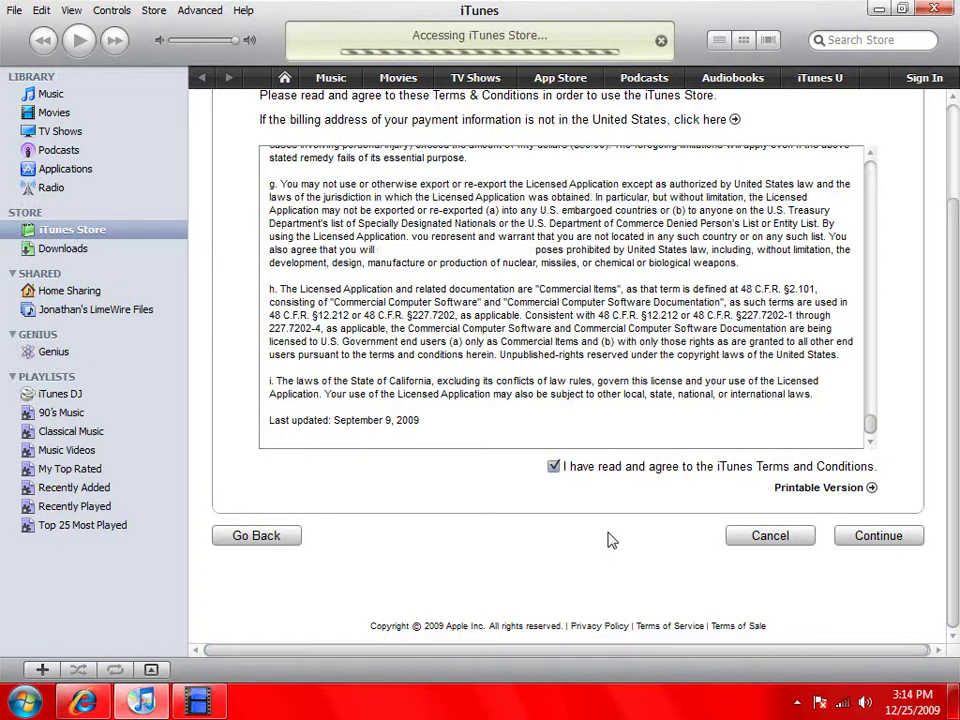
click(429, 250)
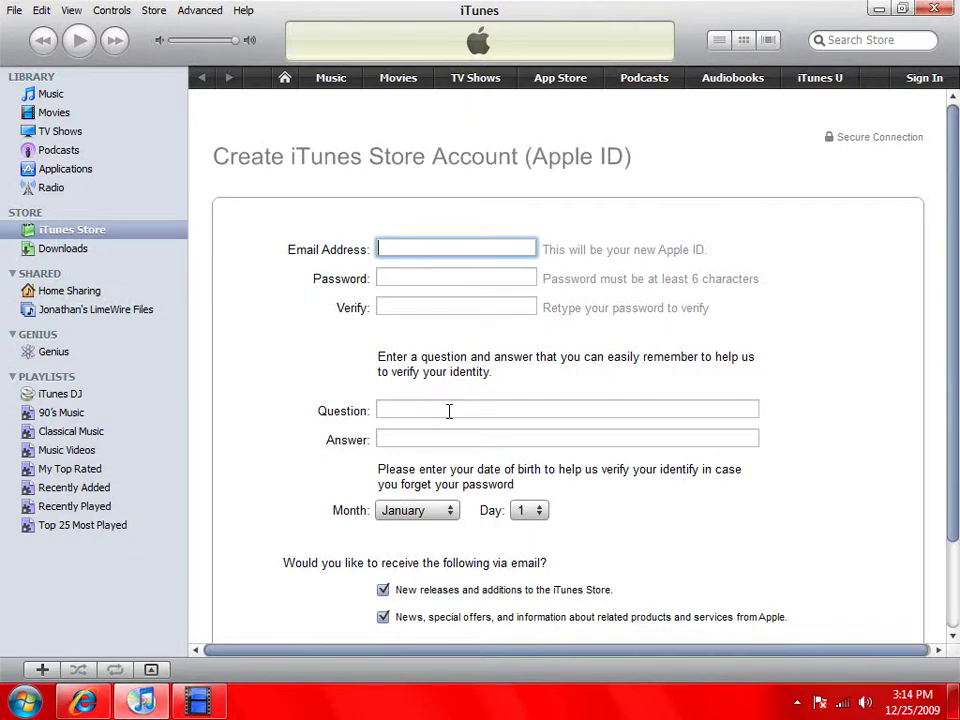
Enter the account email, password, security question and November 27 birthday, then submit the form
click(197, 700)
click(341, 590)
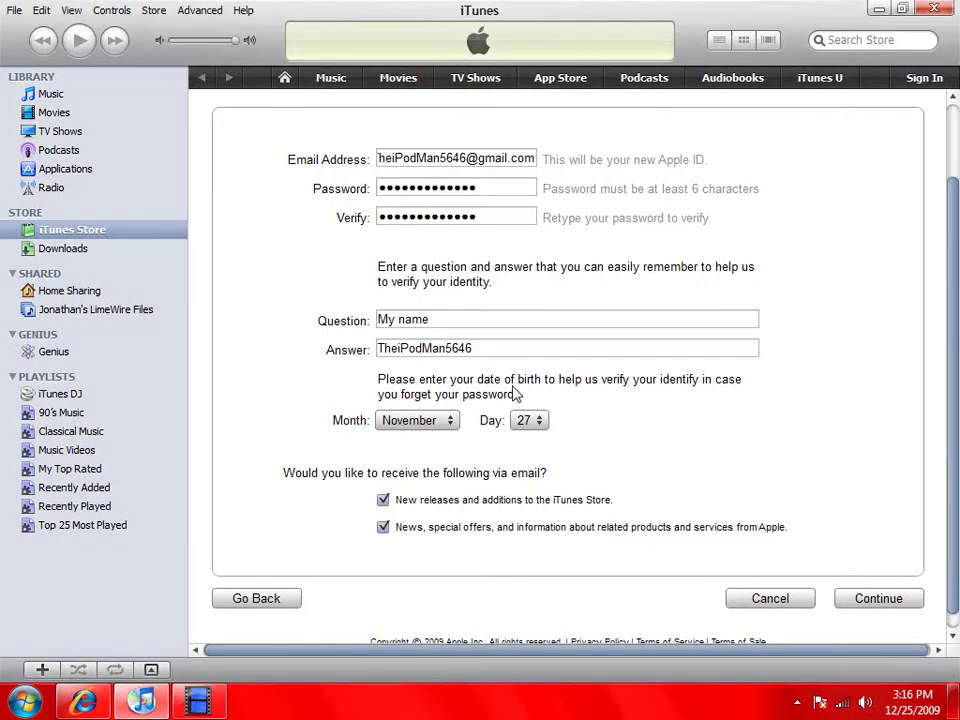
scroll(480, 354, up, 3)
scroll(476, 326, down, 3)
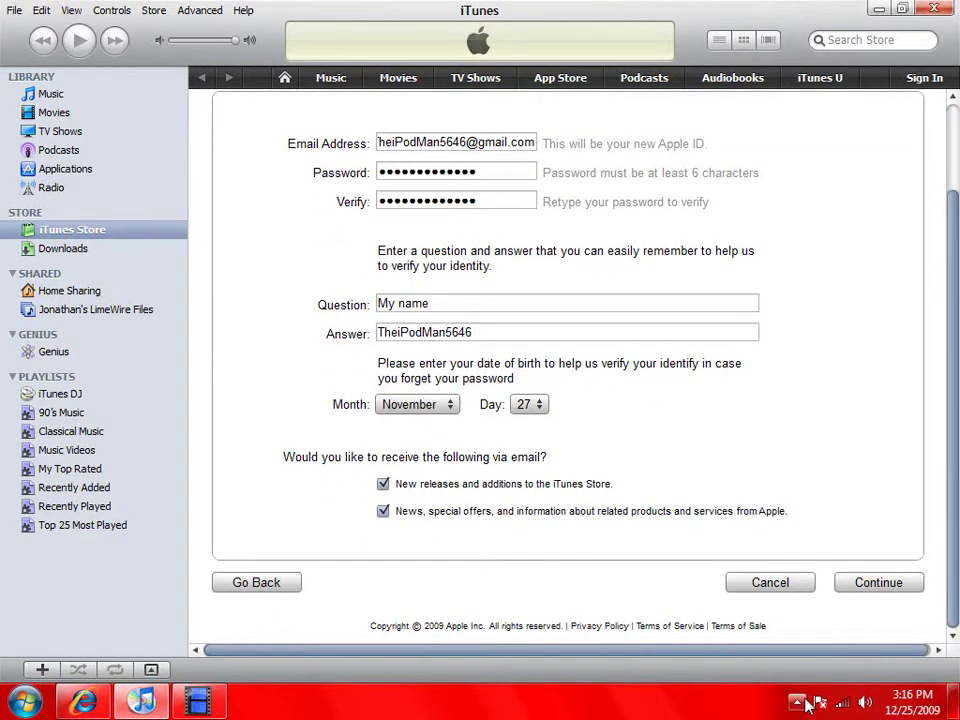
click(866, 591)
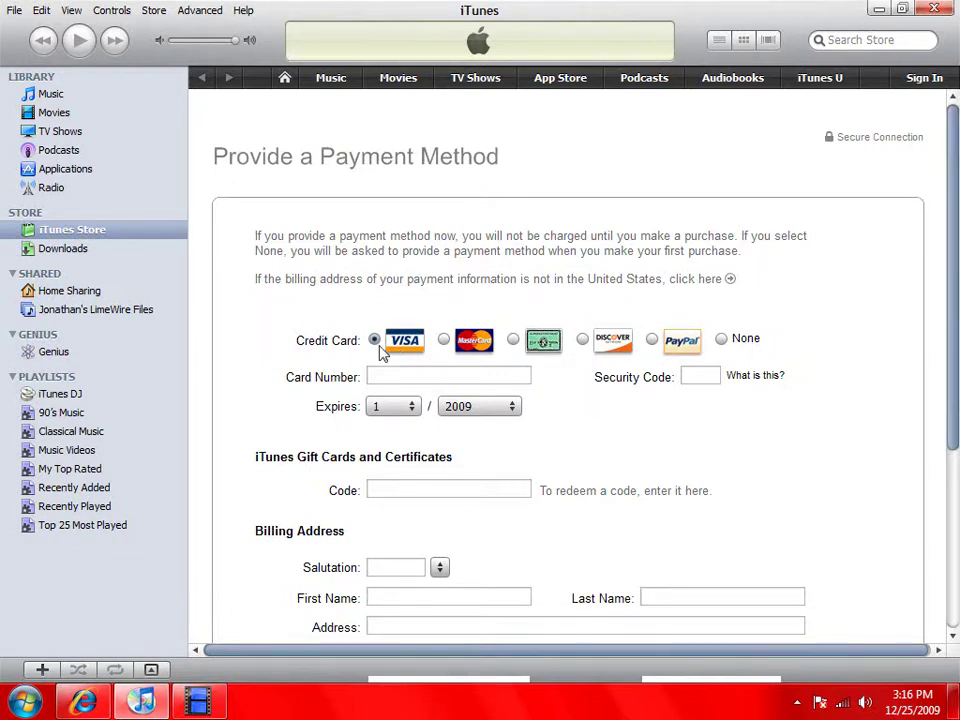
Choose None as the payment method and fill in the billing address with zip code
click(721, 340)
scroll(504, 381, down, 3)
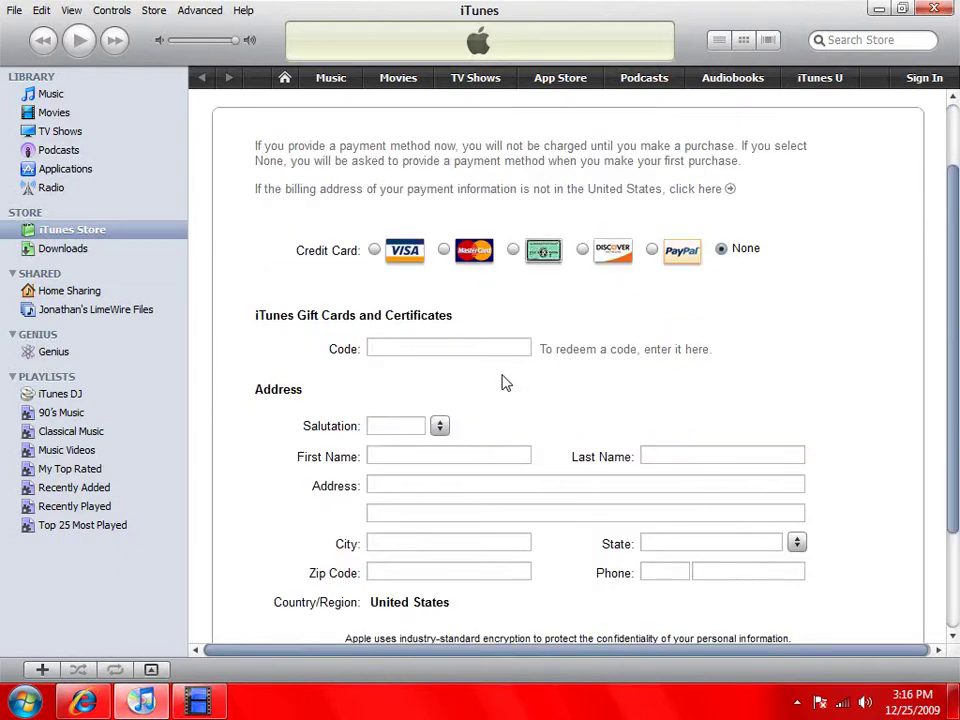
click(505, 528)
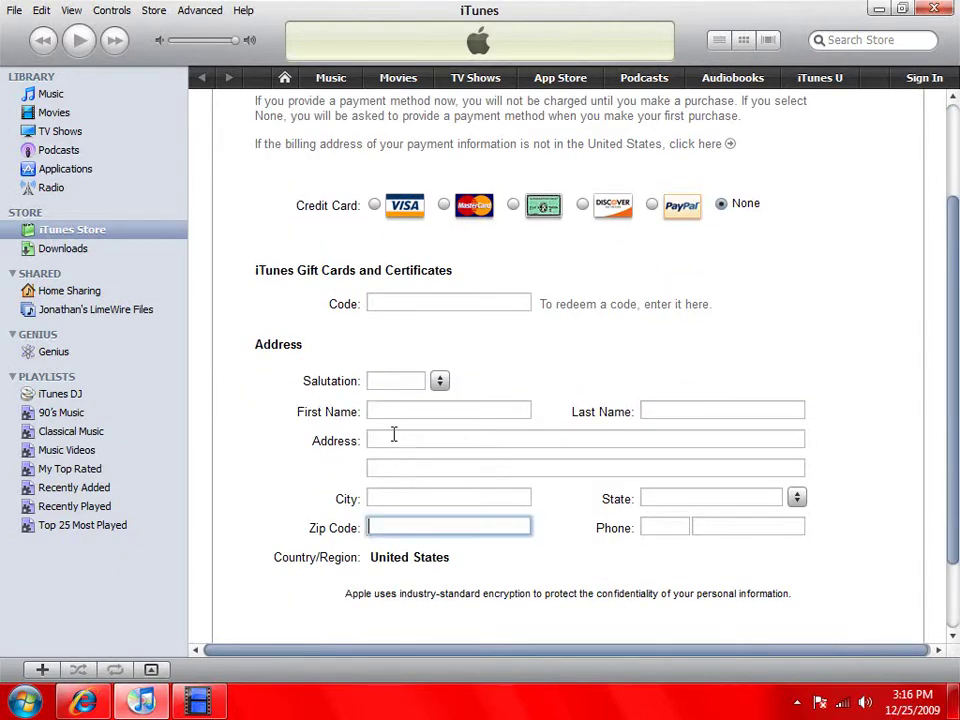
scroll(390, 430, down, 1)
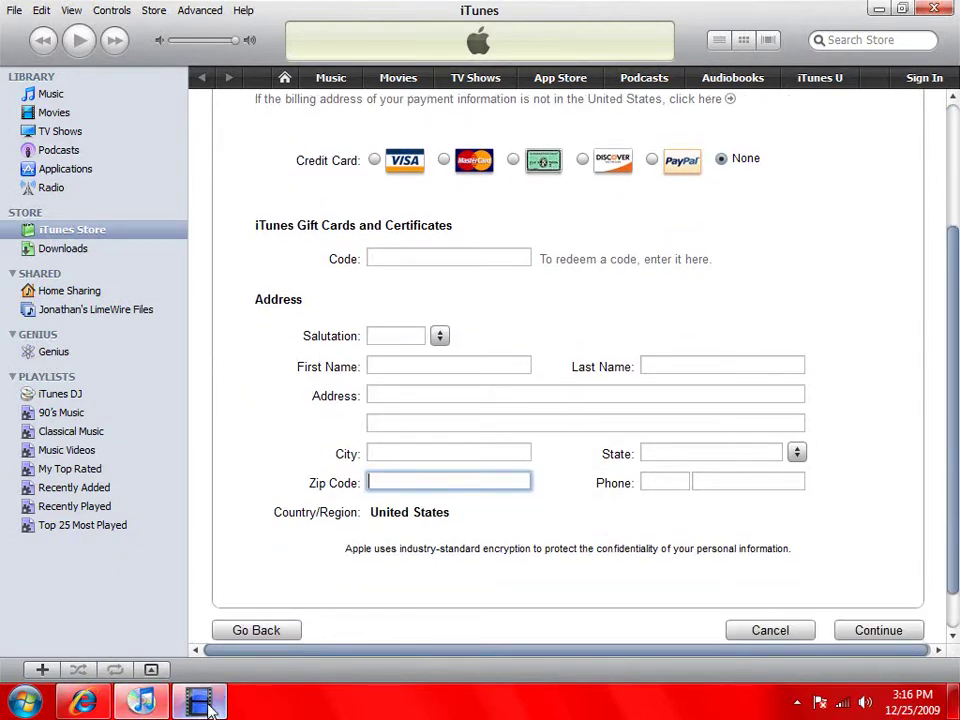
click(198, 702)
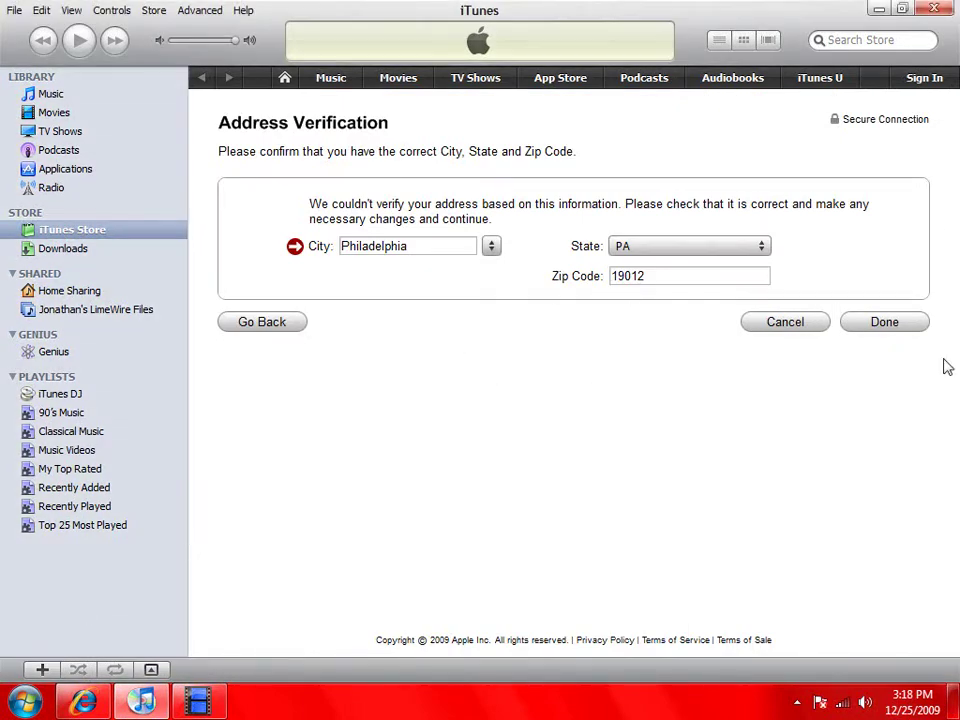
Replace the unverified city with the suggested ROWLAND PARK on the Address Verification page
double_click(385, 245)
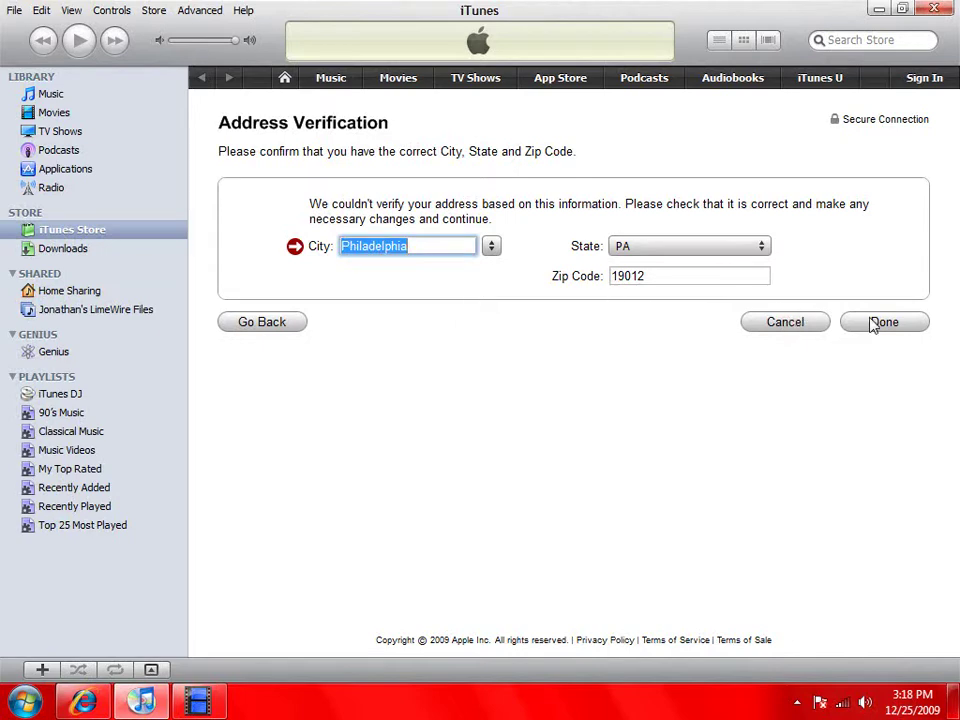
click(525, 405)
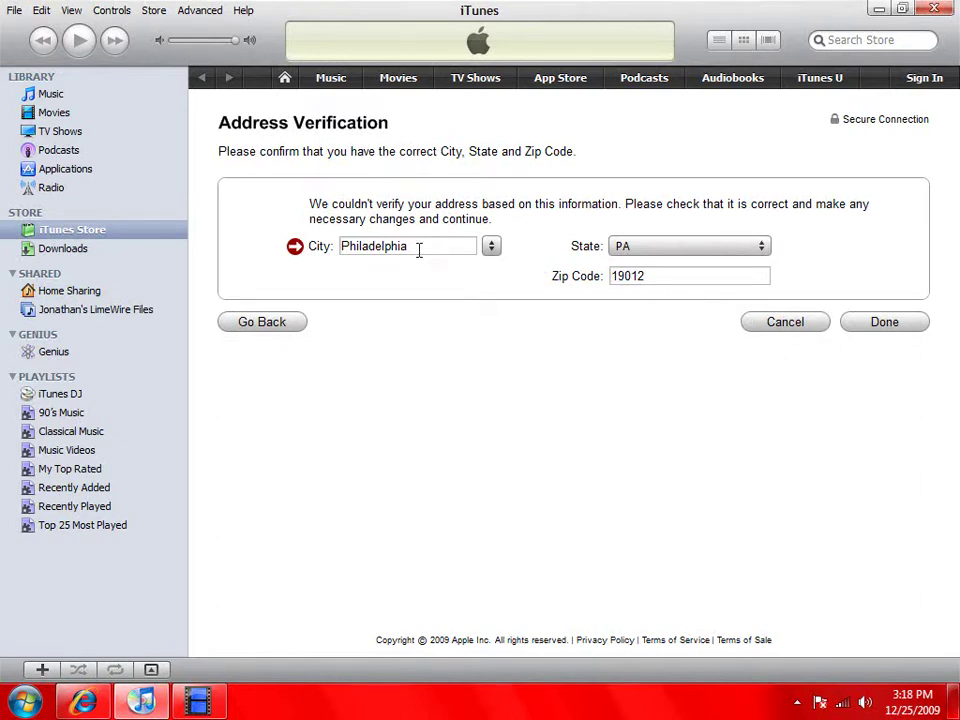
click(491, 246)
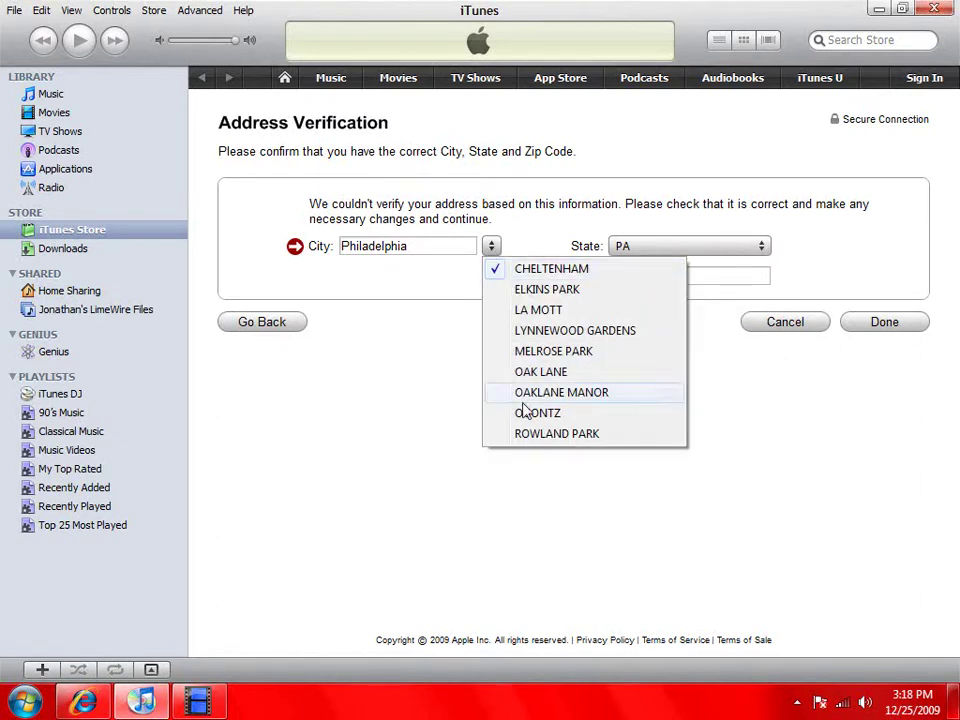
click(538, 436)
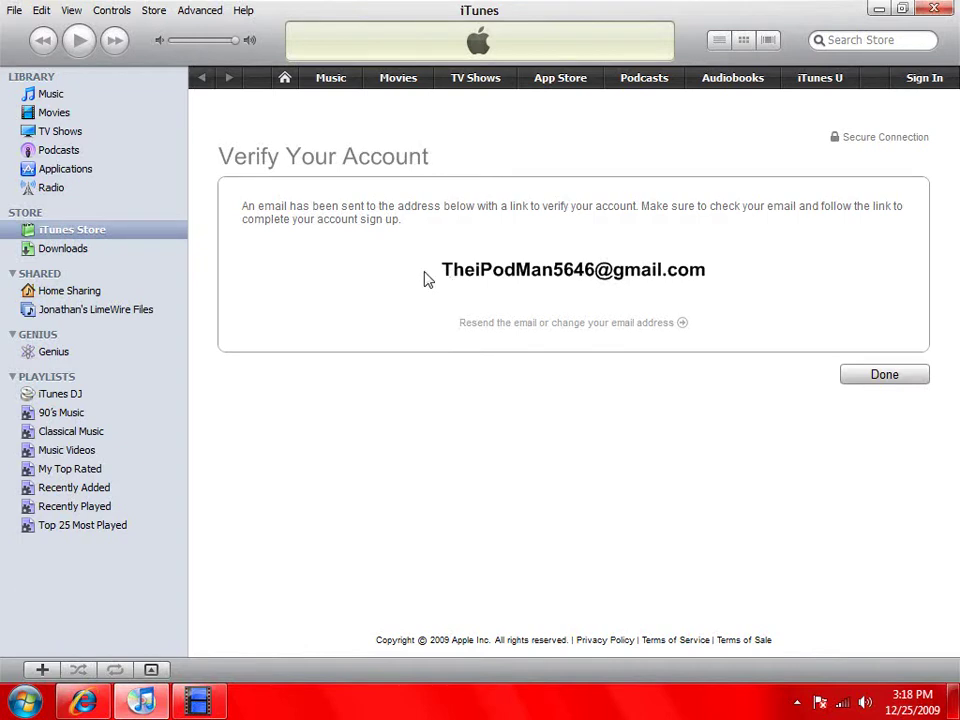
Dismiss the Verify Your Account notice to return to the Store home page
click(854, 382)
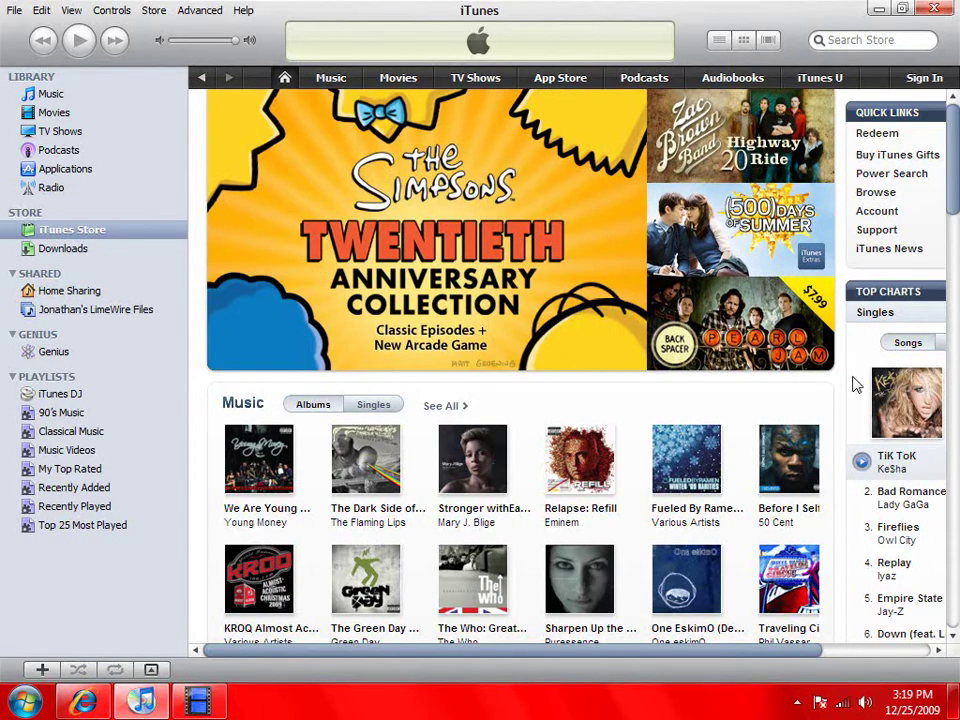
Sign in to the Store with the new Apple ID email and its password
click(924, 77)
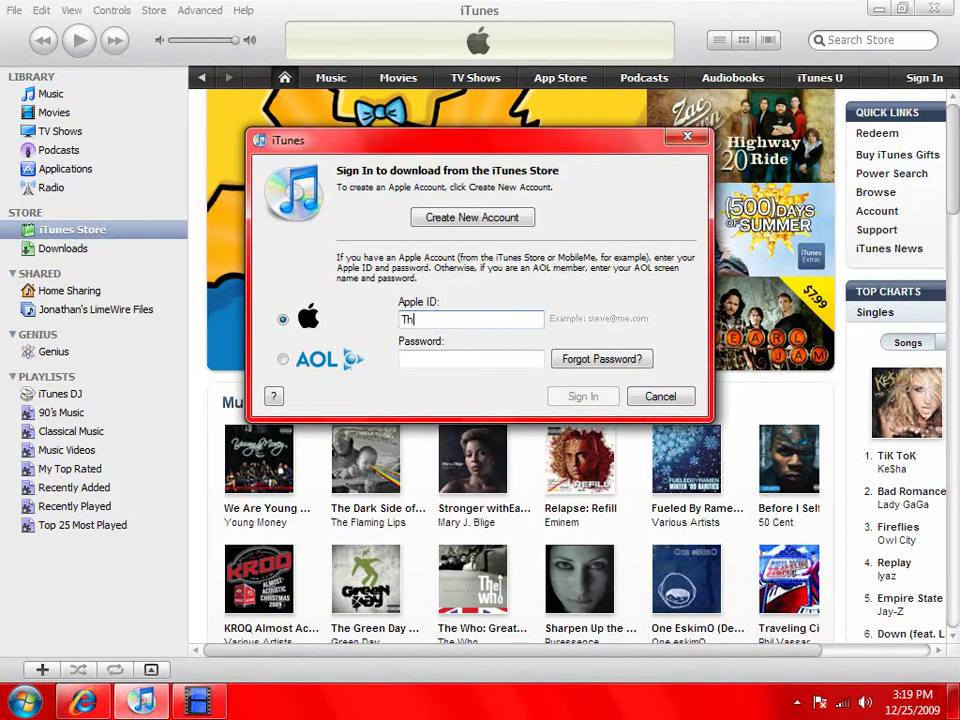
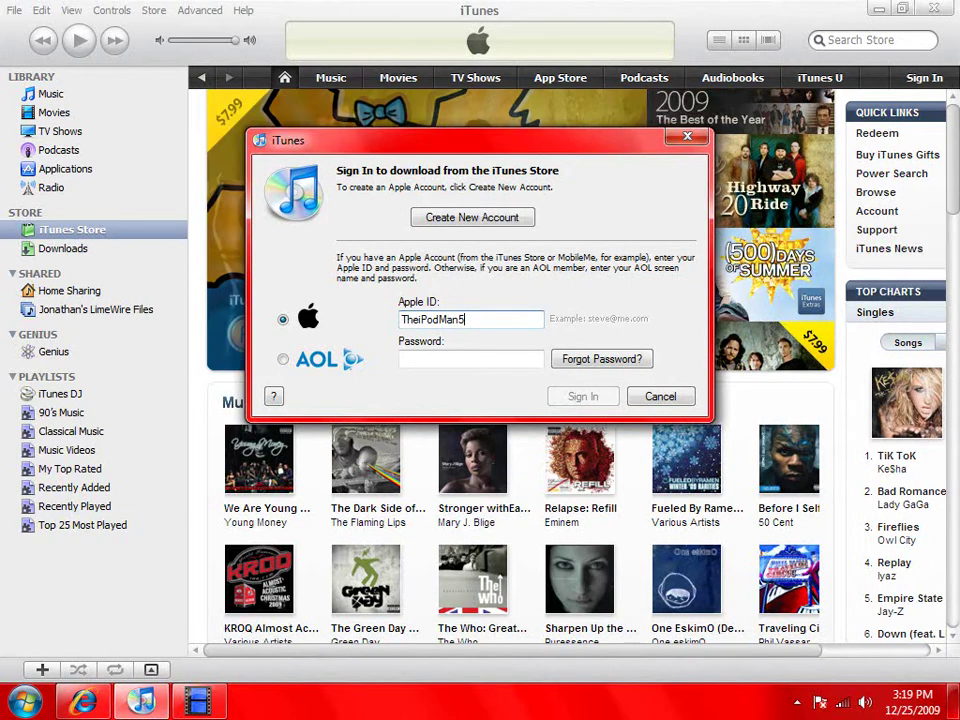
key(Tab)
text(•••••••••••••)
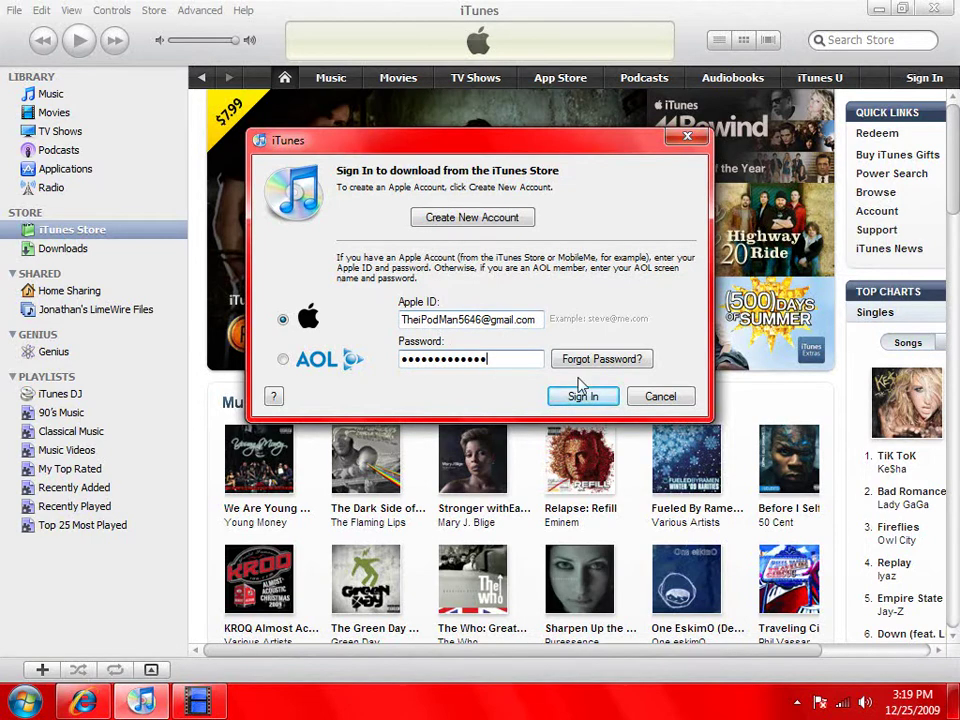
click(581, 396)
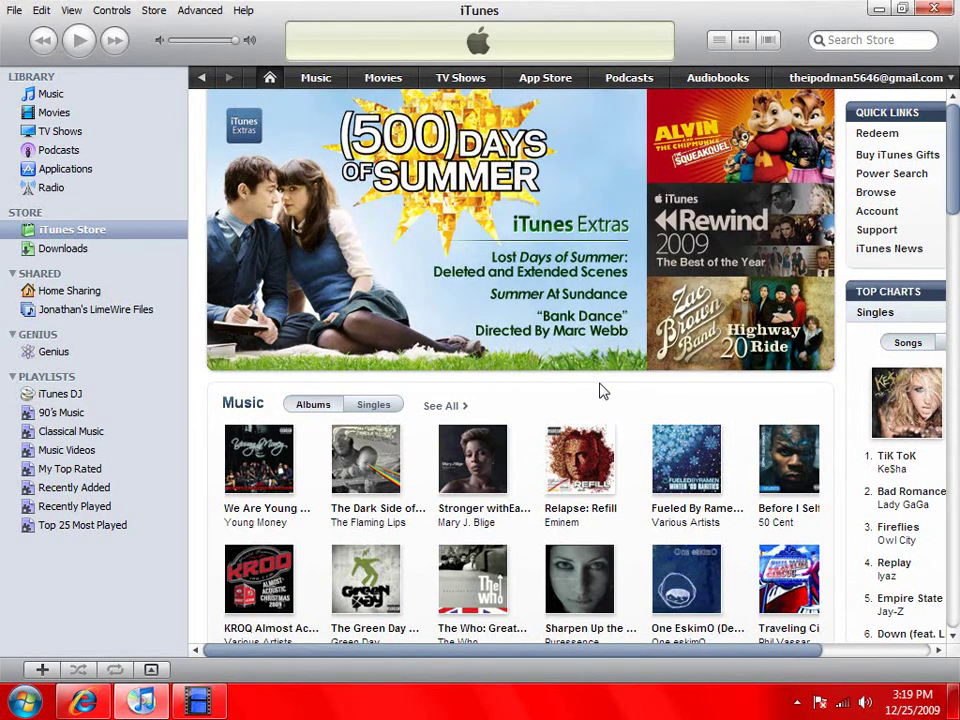